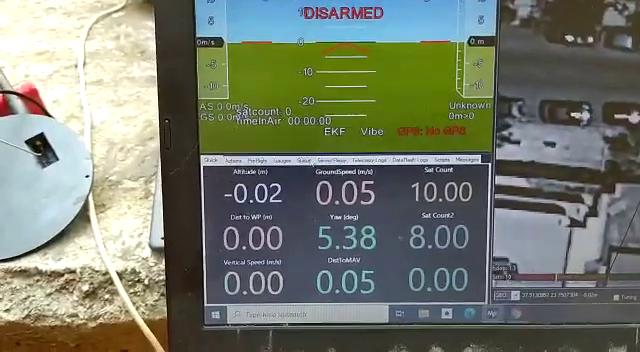
Step: Show the SERIAL4 parameters in the Full Parameter List: baud 38, protocol 5 (GPS)
{"action": "left_click", "coordinate": [301, 163]}
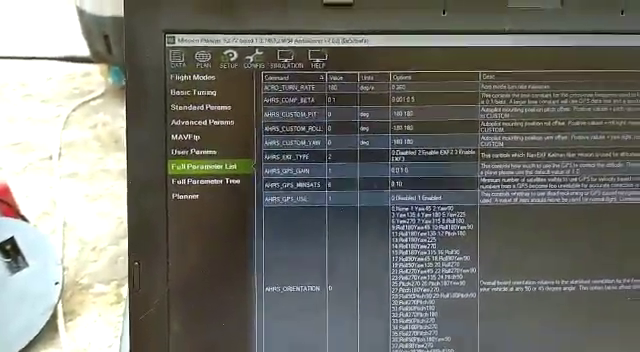
{"action": "scroll", "coordinate": [400, 200], "scroll_direction": "down", "scroll_amount": 5}
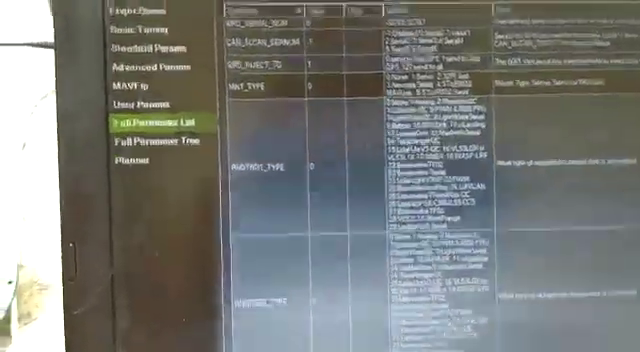
{"action": "scroll", "coordinate": [400, 200], "scroll_direction": "down", "scroll_amount": 3}
{"action": "left_click", "coordinate": [360, 200]}
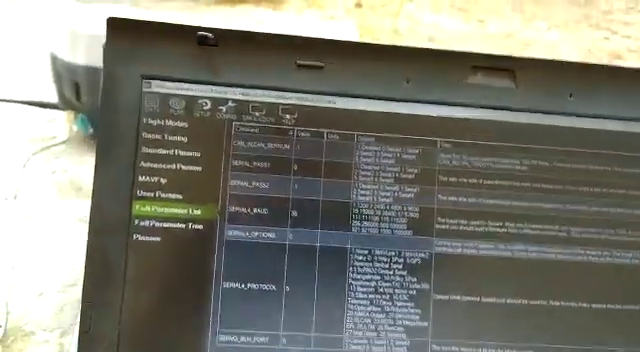
{"action": "scroll", "coordinate": [400, 250], "scroll_direction": "up", "scroll_amount": 10}
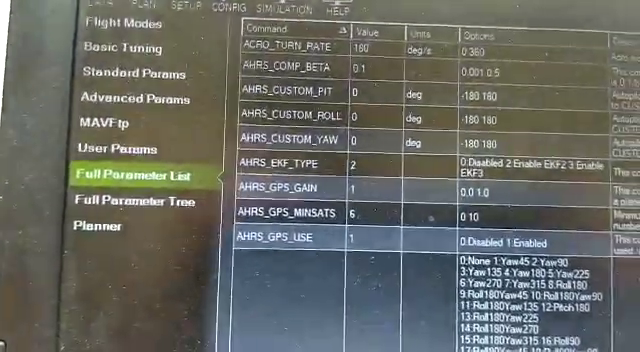
{"action": "scroll", "coordinate": [438, 223], "scroll_direction": "down", "scroll_amount": 10}
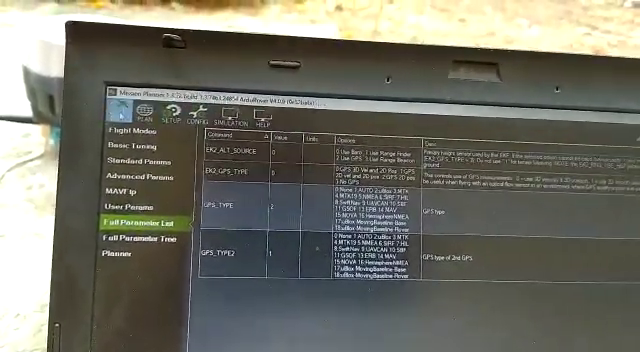
Step: Show the flight data Messages log reporting GPS 2 detected as ERB at 38400 baud
{"action": "left_click", "coordinate": [122, 112]}
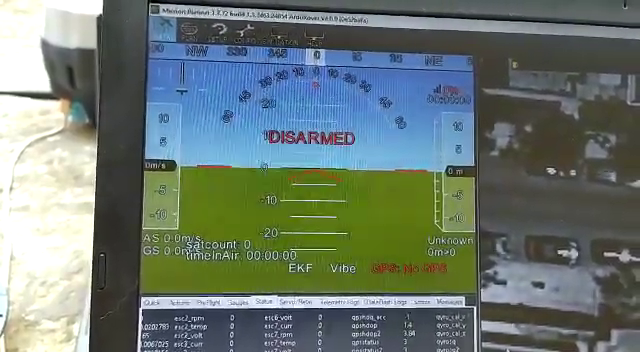
{"action": "left_click", "coordinate": [453, 310]}
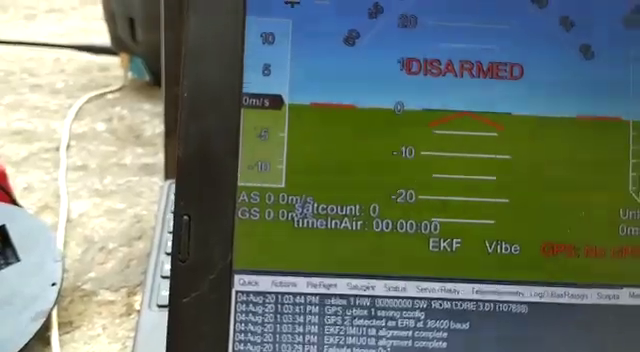